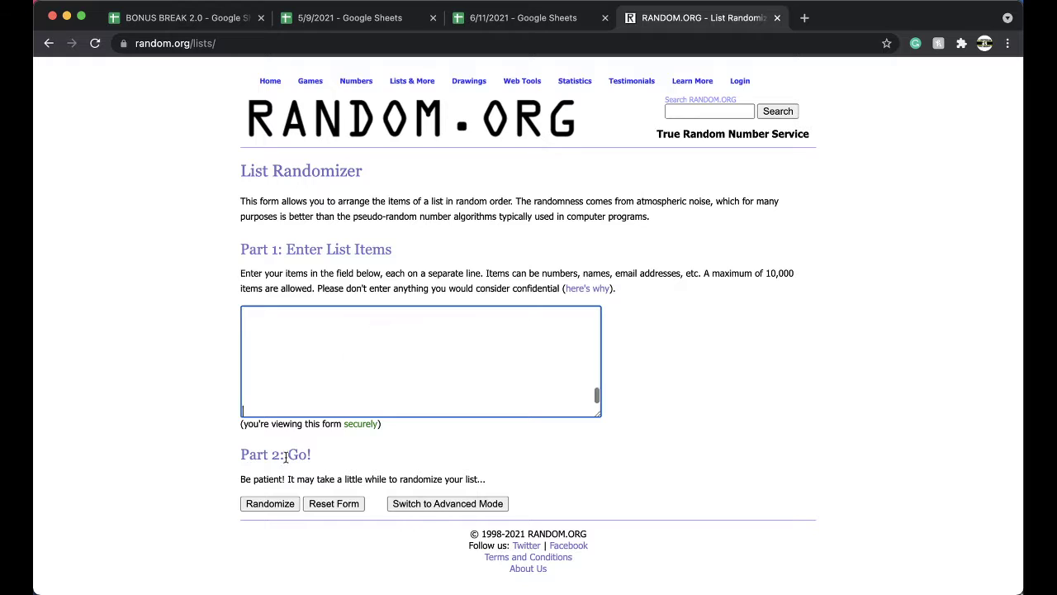
Step: Randomize the pasted list of numbers five times in the List Randomizer
click(265, 504)
scroll(265, 505, down, 3)
scroll(265, 508, down, 3)
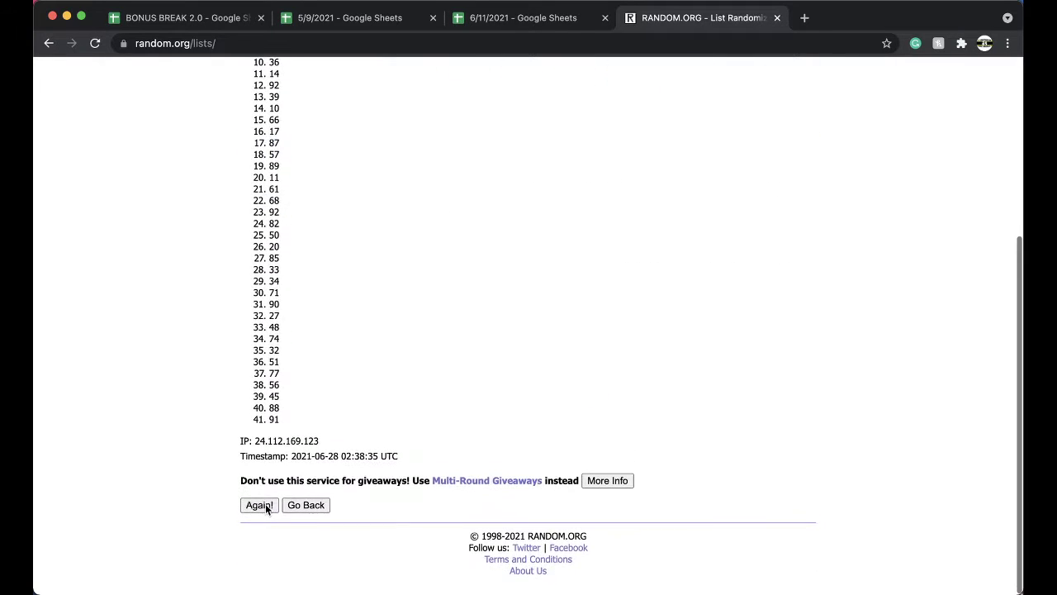
click(261, 504)
scroll(262, 512, down, 5)
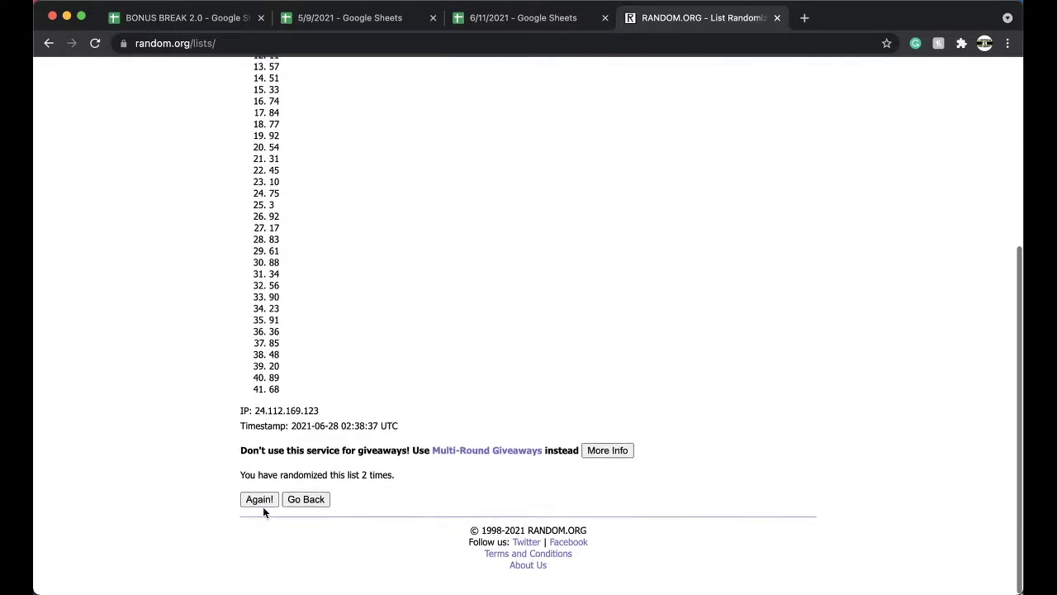
click(263, 506)
scroll(263, 508, down, 5)
click(263, 506)
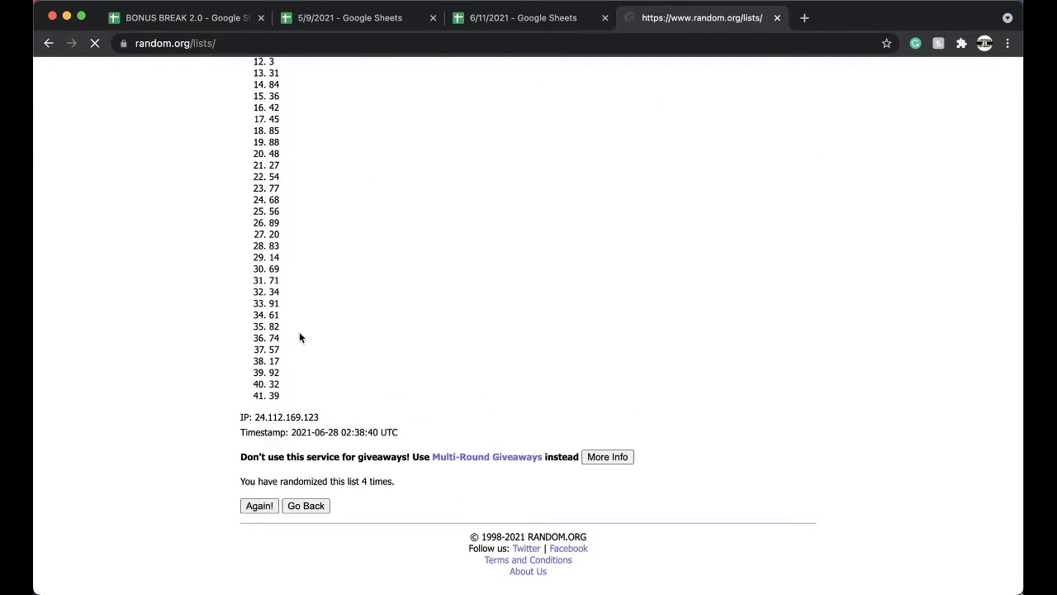
Step: Switch to the 6/11/2021 spreadsheet and fill the cell containing 69 in column E with green
click(529, 20)
scroll(434, 296, down, 5)
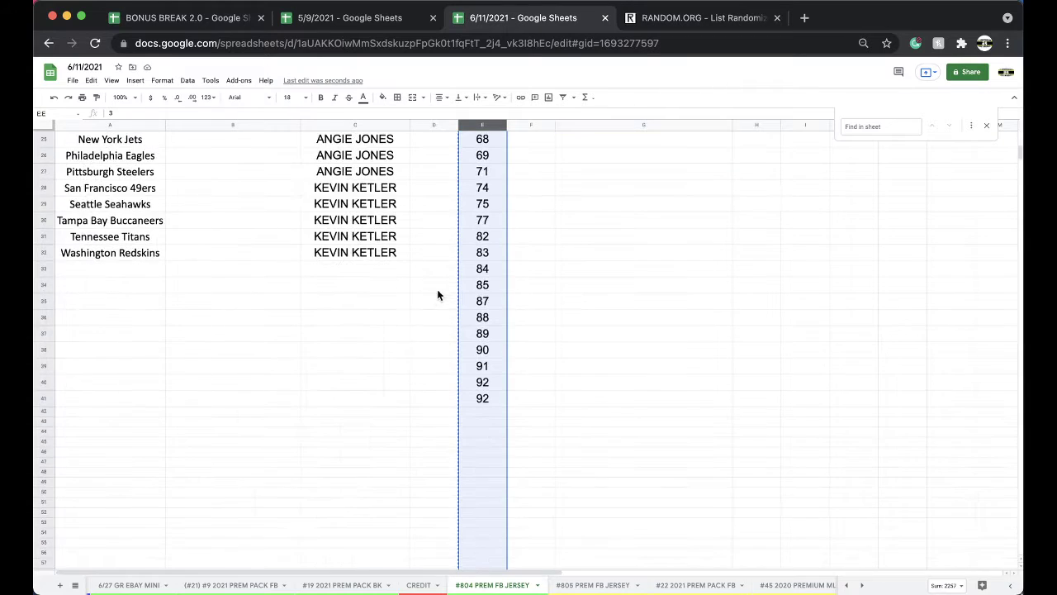
click(483, 157)
click(382, 97)
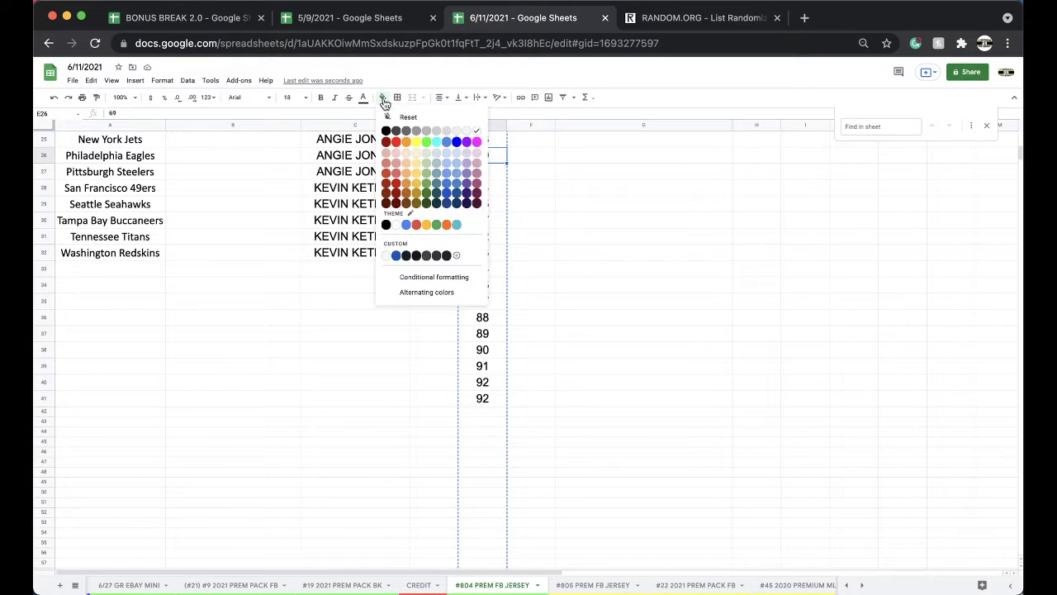
click(426, 141)
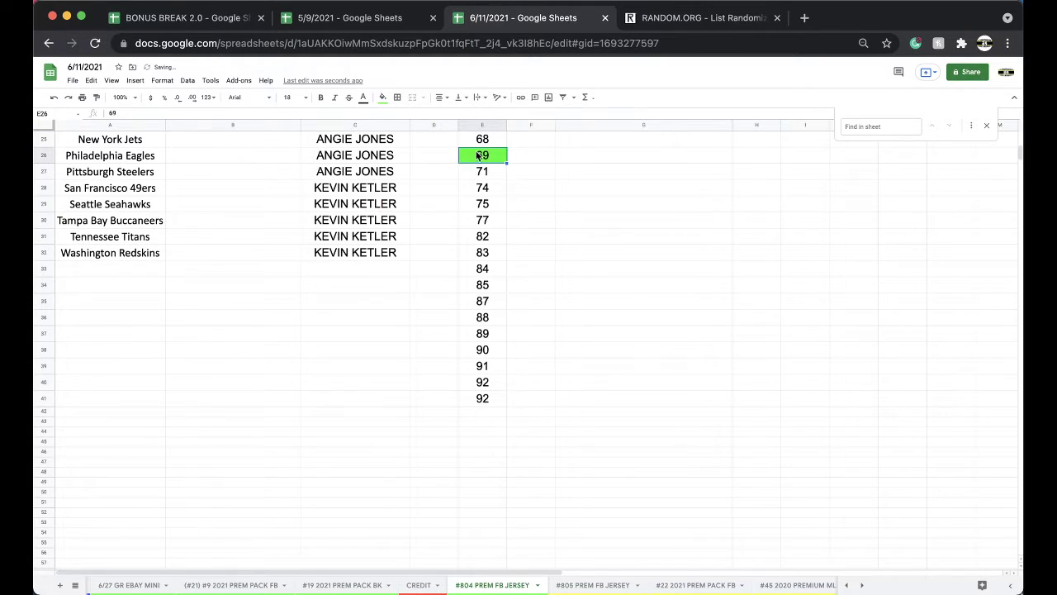
Step: Copy column E's numbers into column E of the #805 PREM FB JERSEY sheet, starting at the first row
click(467, 124)
click(592, 585)
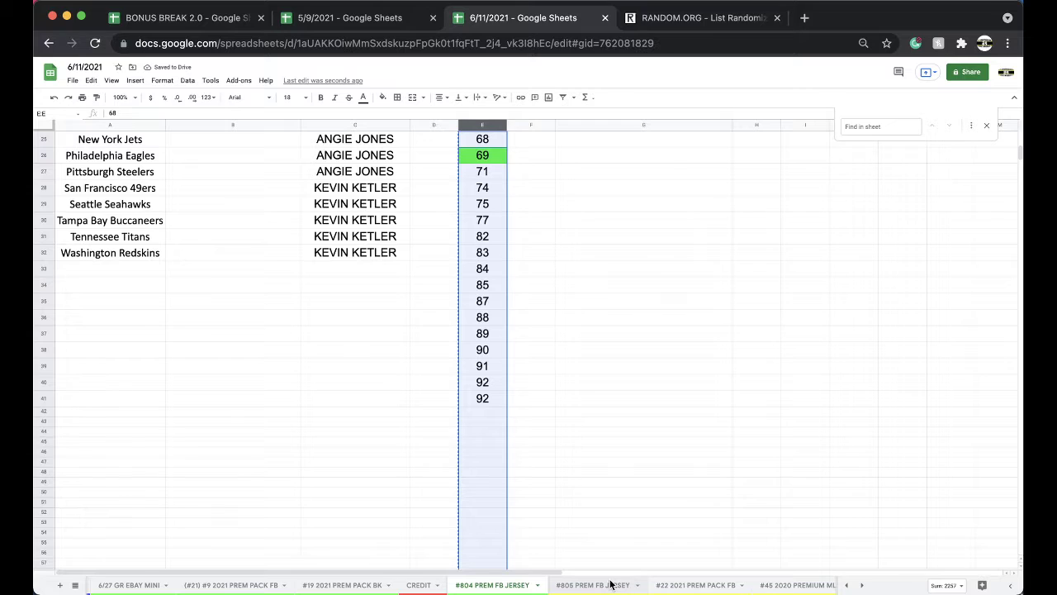
click(483, 143)
key(ctrl+v)
scroll(483, 247, down, 5)
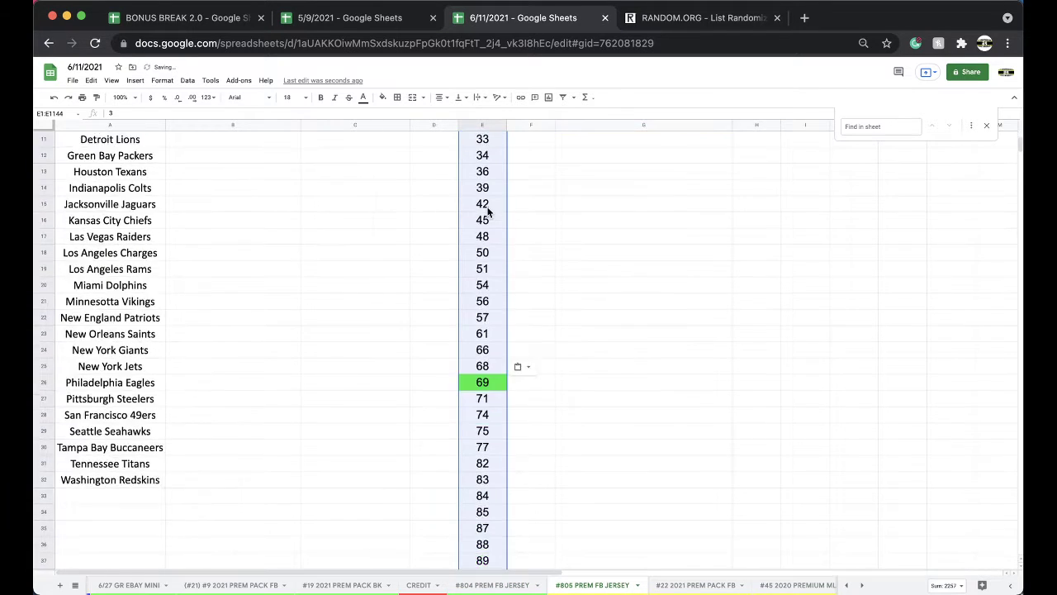
Step: Remove the green 69 from column E by moving the numbers 71 through 92 up one row, starting at E26
drag(482, 253, 479, 479)
key(ctrl+x)
click(488, 237)
key(ctrl+v)
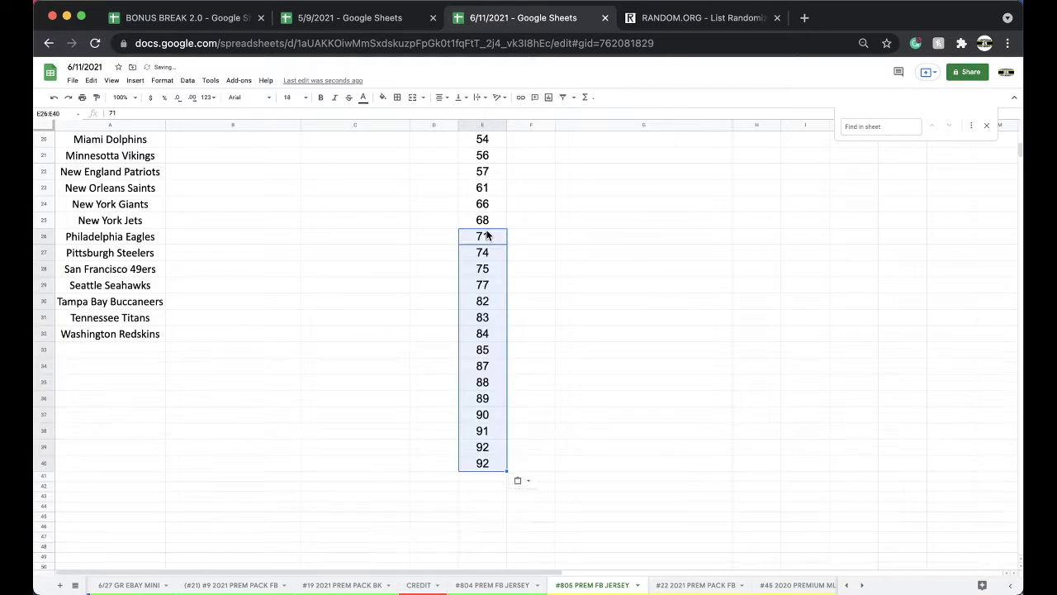
Step: Move the #805 PREM FB JERSEY sheet behind #45 2020 PREMIUM MLB JERSEY and open the #22 2021 PREM PACK FB sheet
scroll(487, 236, up, 5)
drag(578, 588, 762, 588)
click(628, 588)
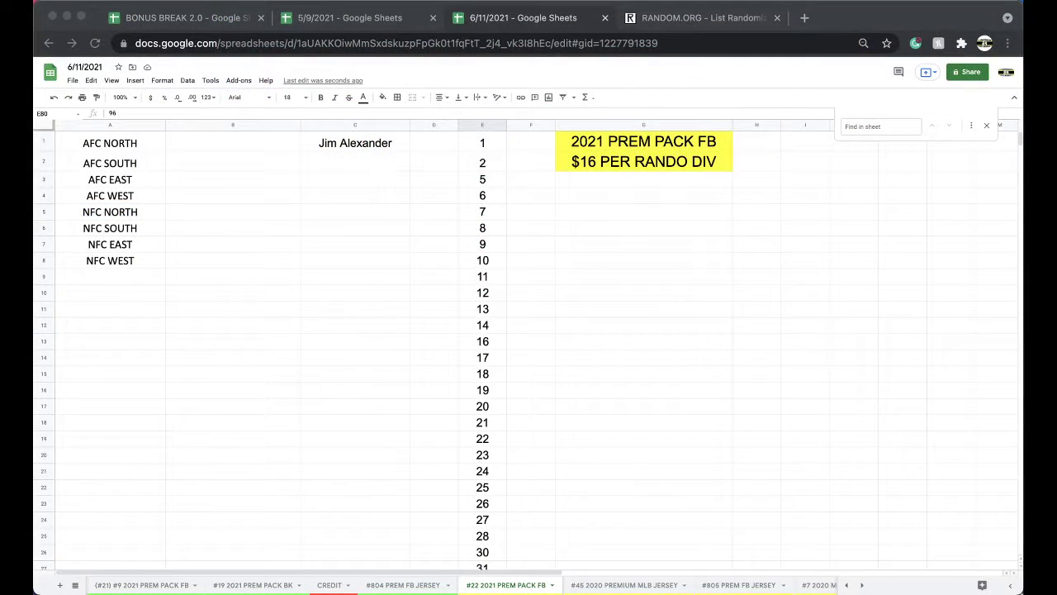
Step: Review the participant names assigned in column C of the #804 PREM FB JERSEY sheet
click(423, 583)
scroll(428, 349, up, 5)
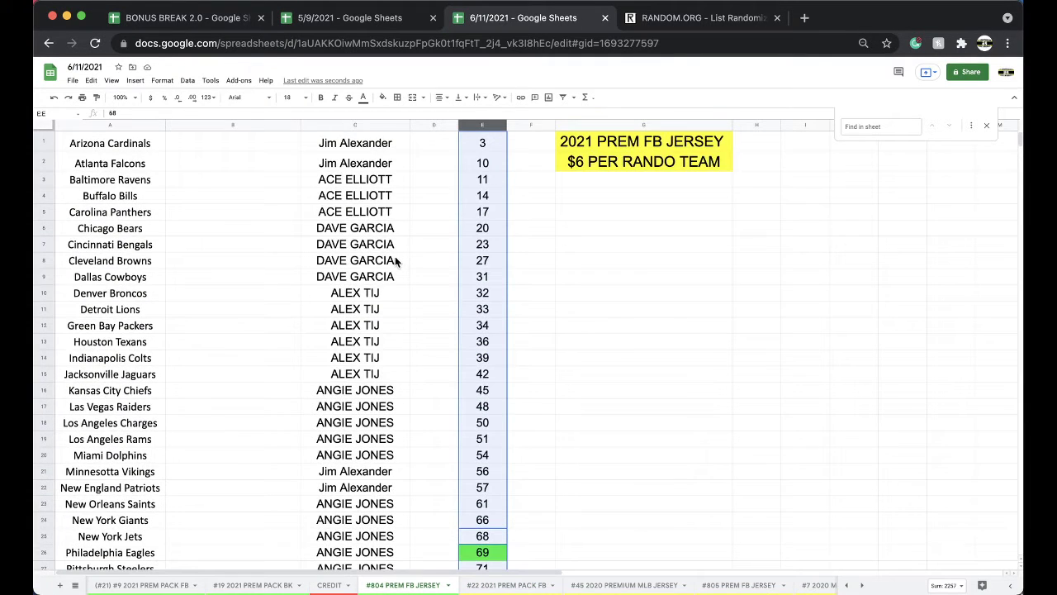
click(390, 229)
scroll(365, 190, down, 2)
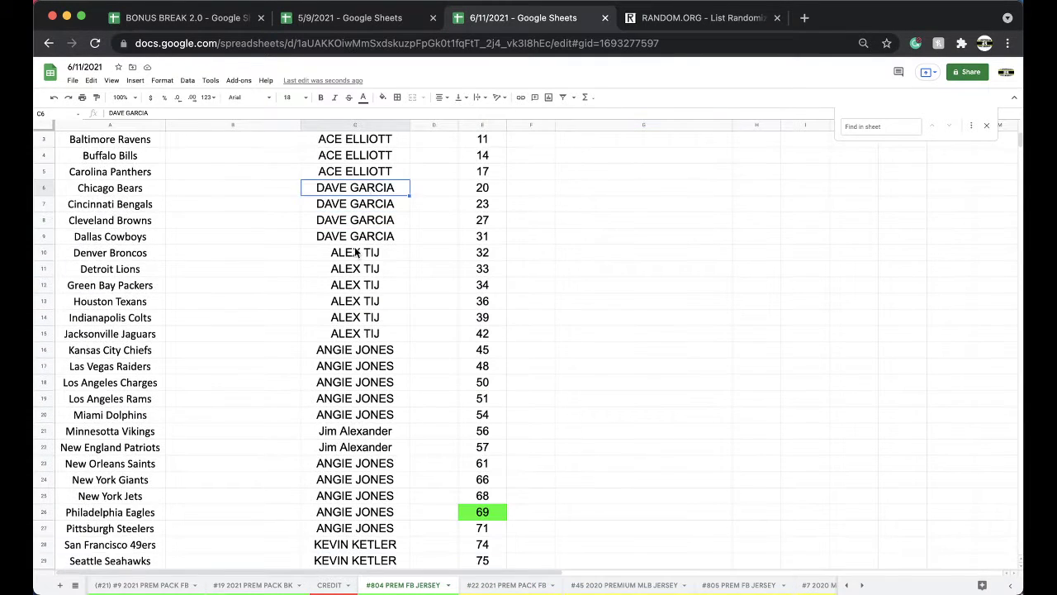
drag(355, 254, 355, 380)
scroll(355, 324, down, 1)
scroll(355, 325, down, 1)
scroll(355, 380, down, 1)
scroll(374, 367, down, 5)
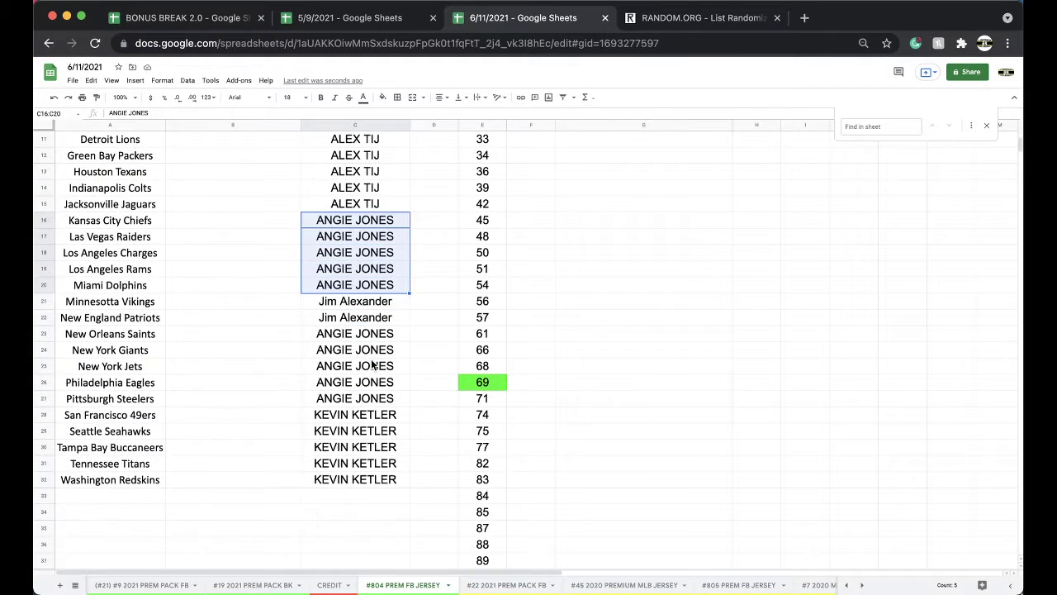
Step: Copy the participant names from column C and paste them into a fresh List Randomizer form on RANDOM.ORG
click(370, 125)
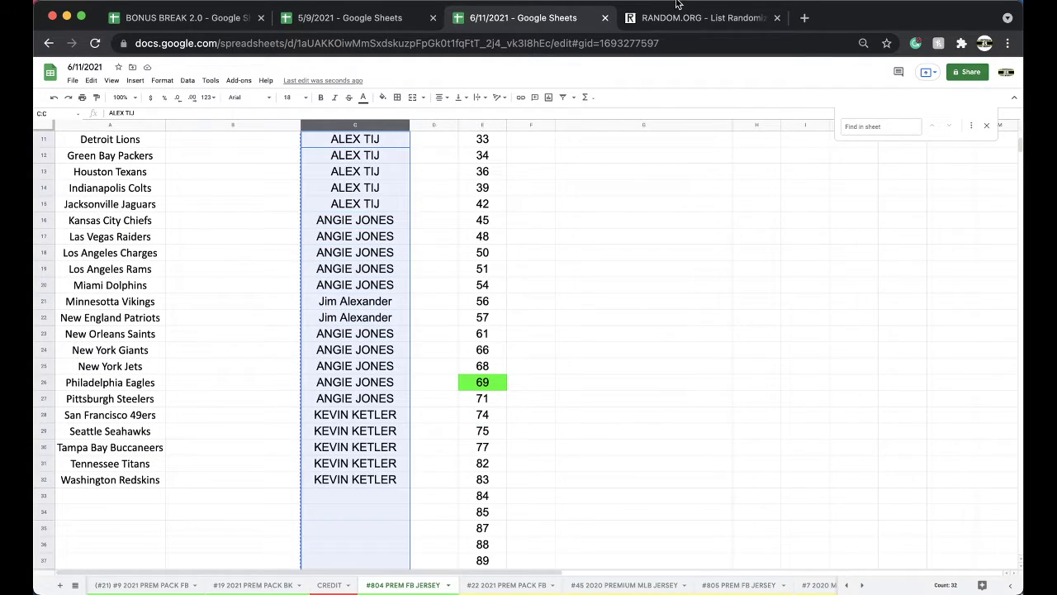
click(657, 18)
click(638, 42)
key(Return)
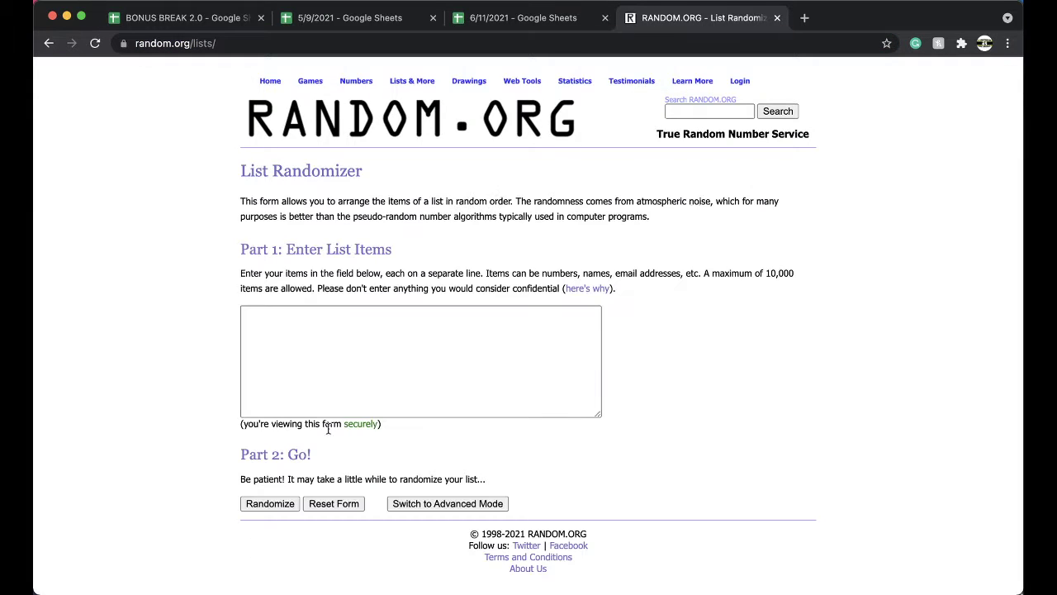
click(372, 392)
key(super+v)
Step: Randomize the list of participant names five times
click(265, 505)
click(253, 505)
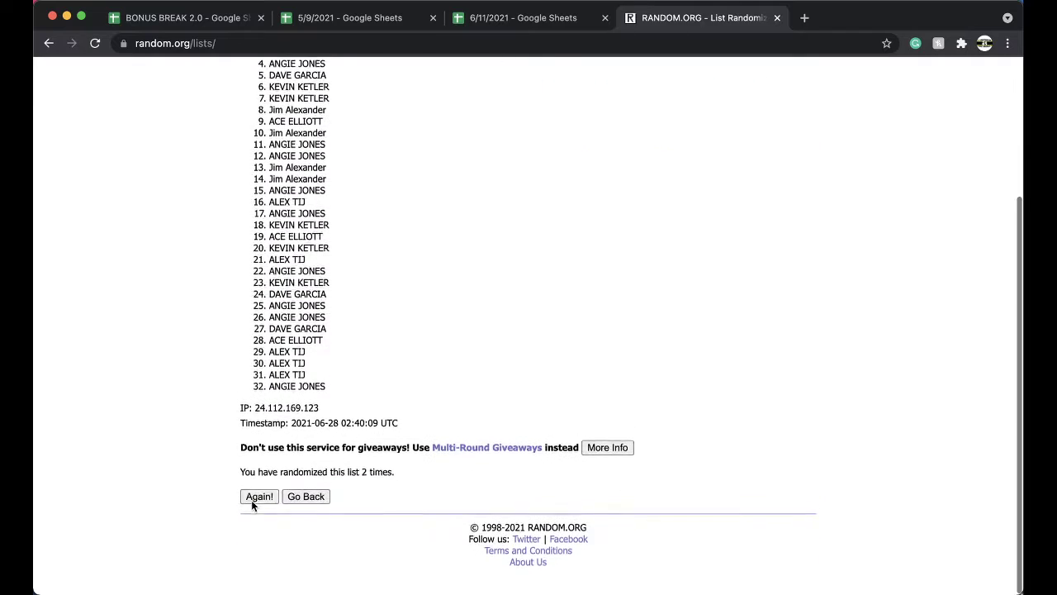
click(252, 500)
click(251, 500)
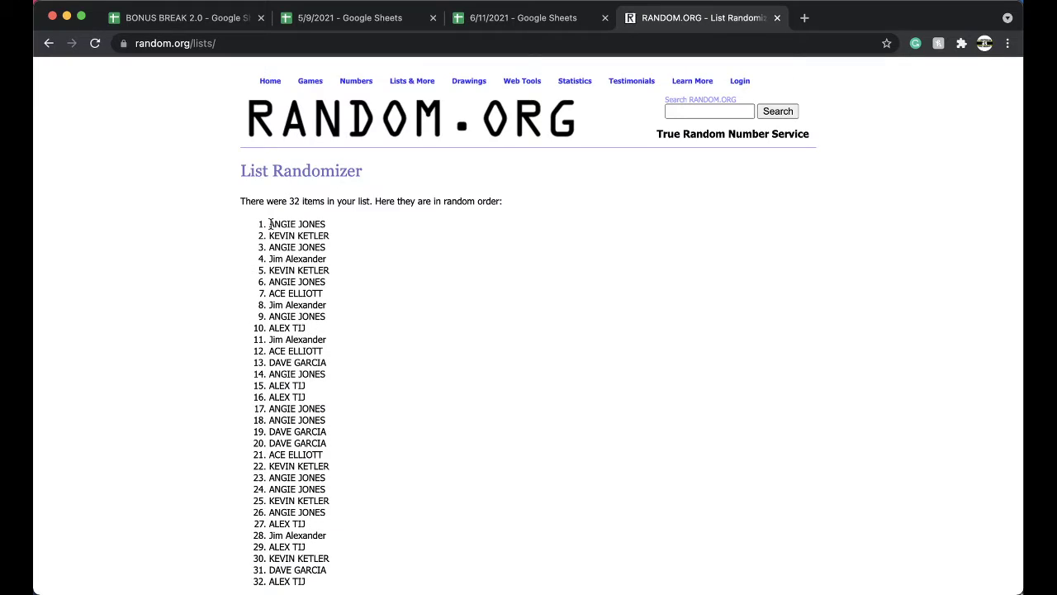
Step: Copy all 32 randomized names and paste them into column B of the #804 PREM FB JERSEY sheet, starting at B1
drag(268, 226, 325, 416)
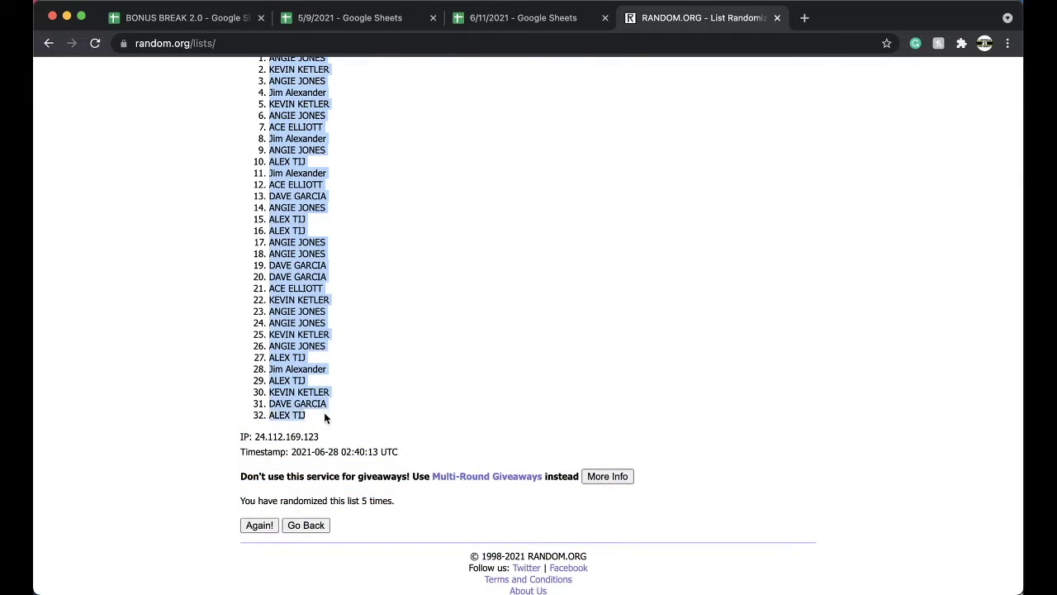
click(558, 24)
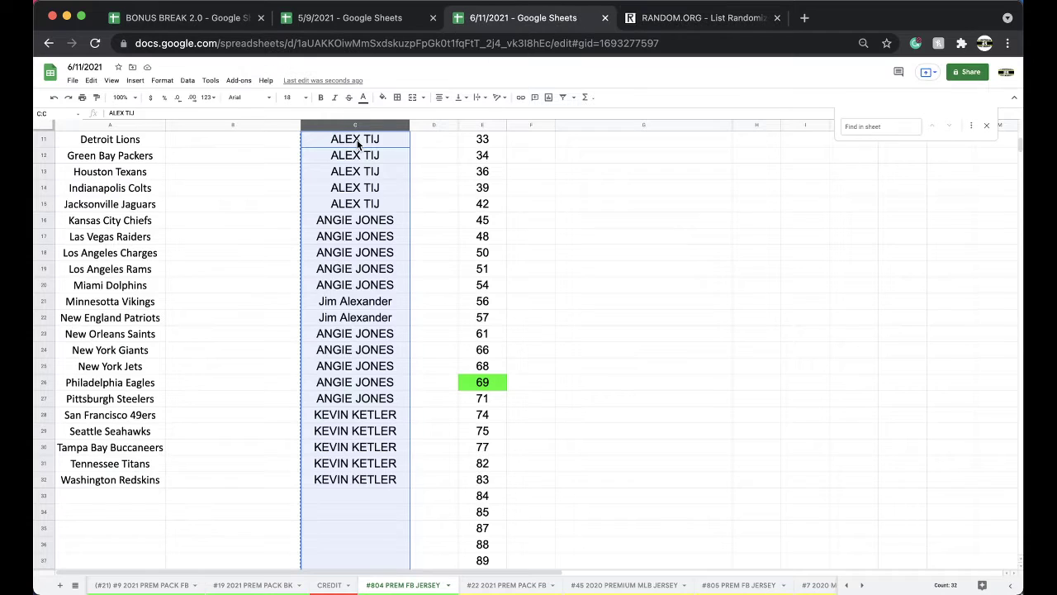
scroll(266, 148, up, 5)
click(259, 142)
key(ctrl+v)
Step: Set the pasted names to font size 18 and sort the sheet by column B, A to Z
click(291, 97)
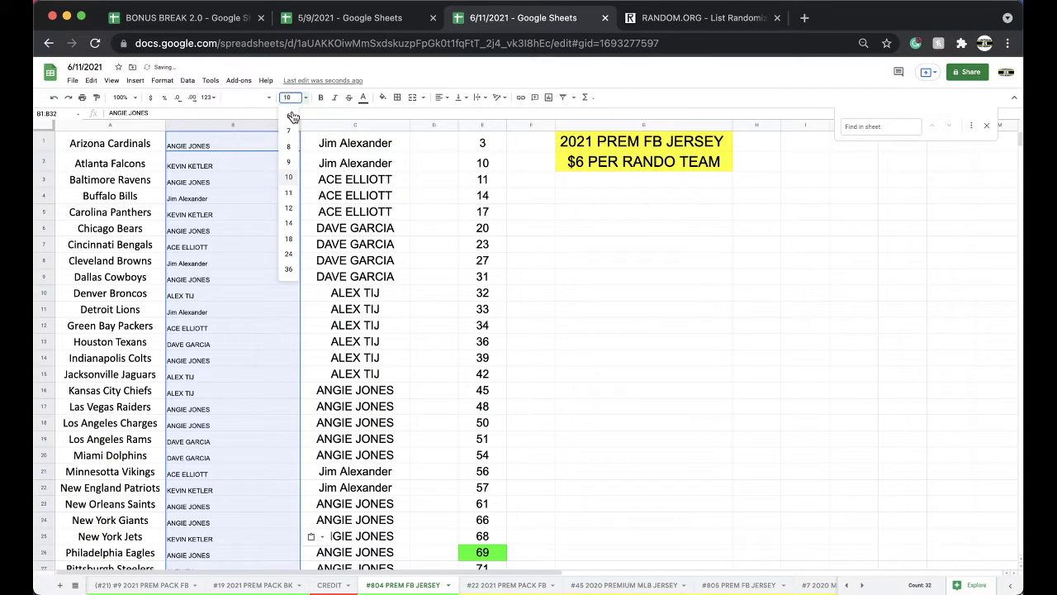
click(290, 240)
click(188, 80)
click(221, 99)
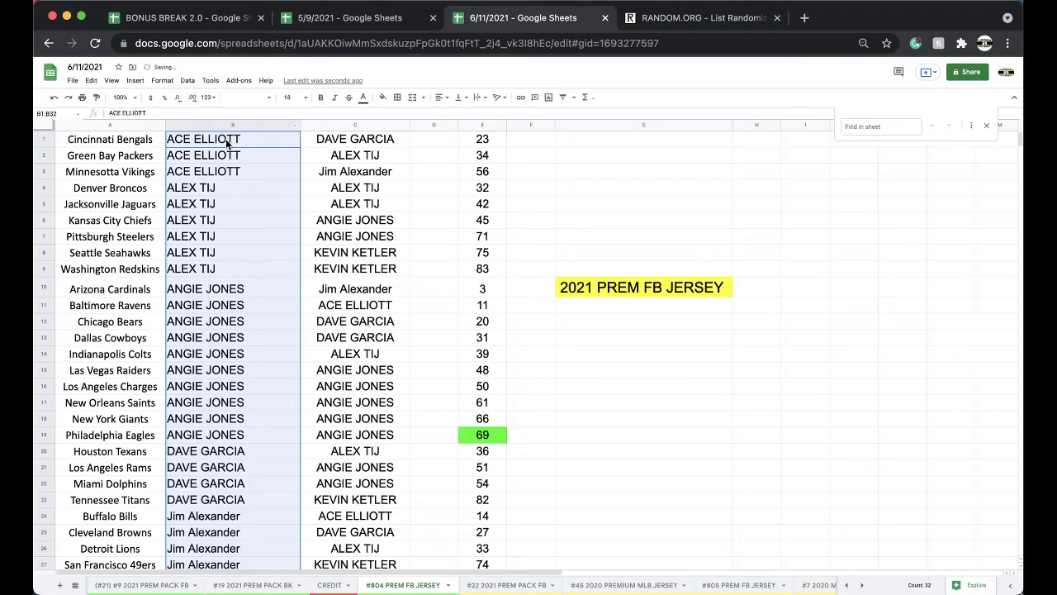
Step: Go through the sorted sheet row by row to read which teams each participant received
click(227, 142)
key(Down)
key(Down)
key(Down)
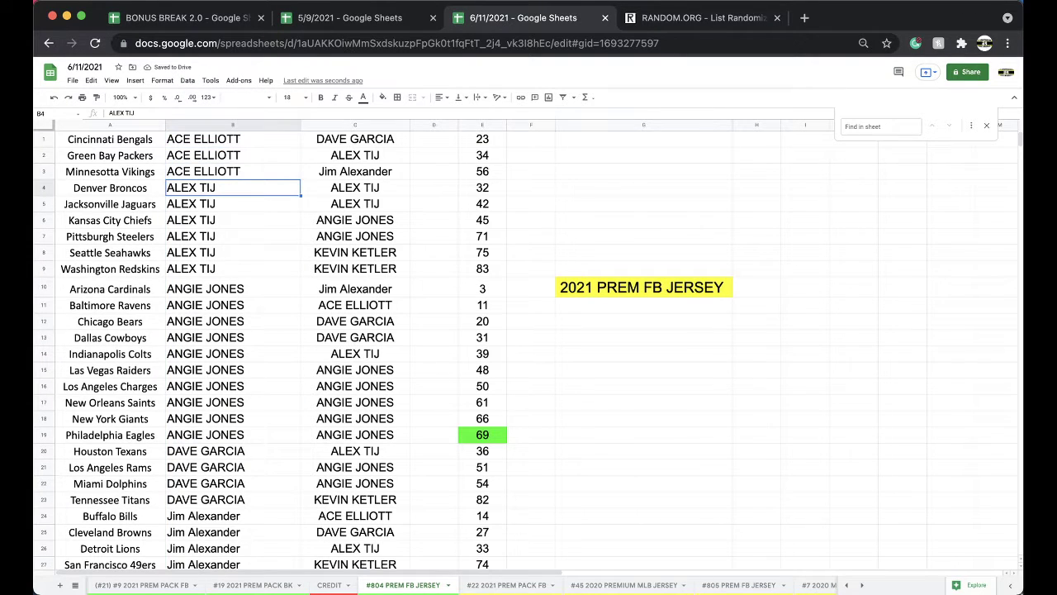
key(Down)
key(Down)
key(Down)
key(Down)
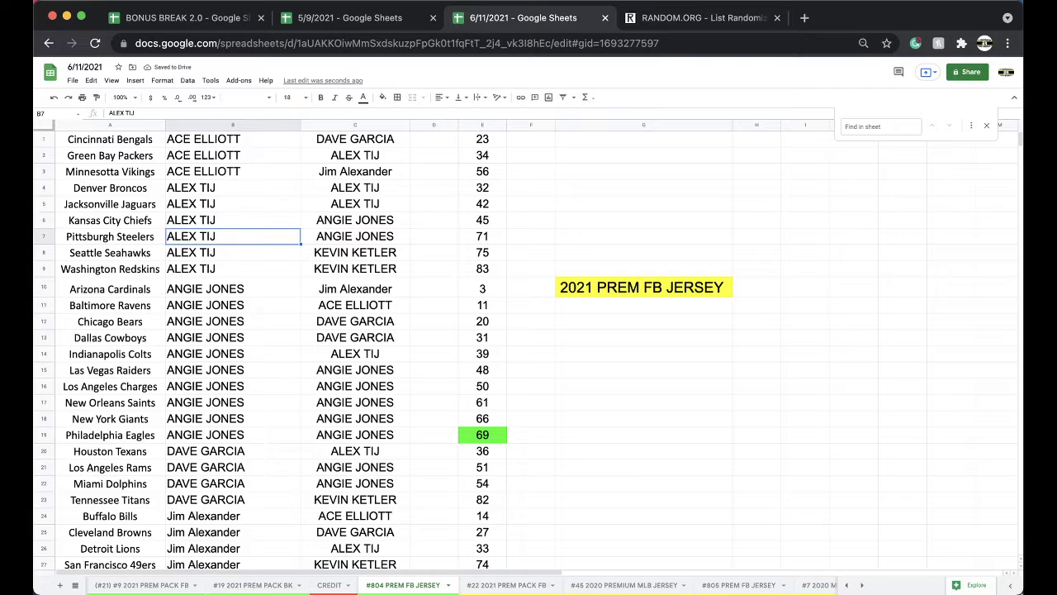
key(Down)
key(Down)
scroll(221, 237, down, 1)
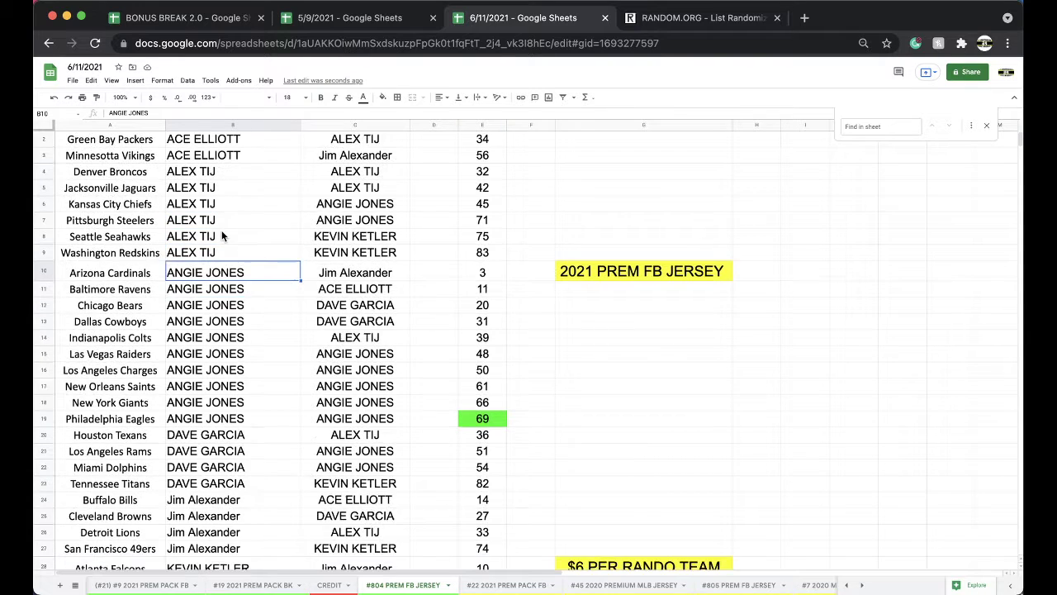
key(Down)
key(Down)
key(Down)
key(Down)
key(Down)
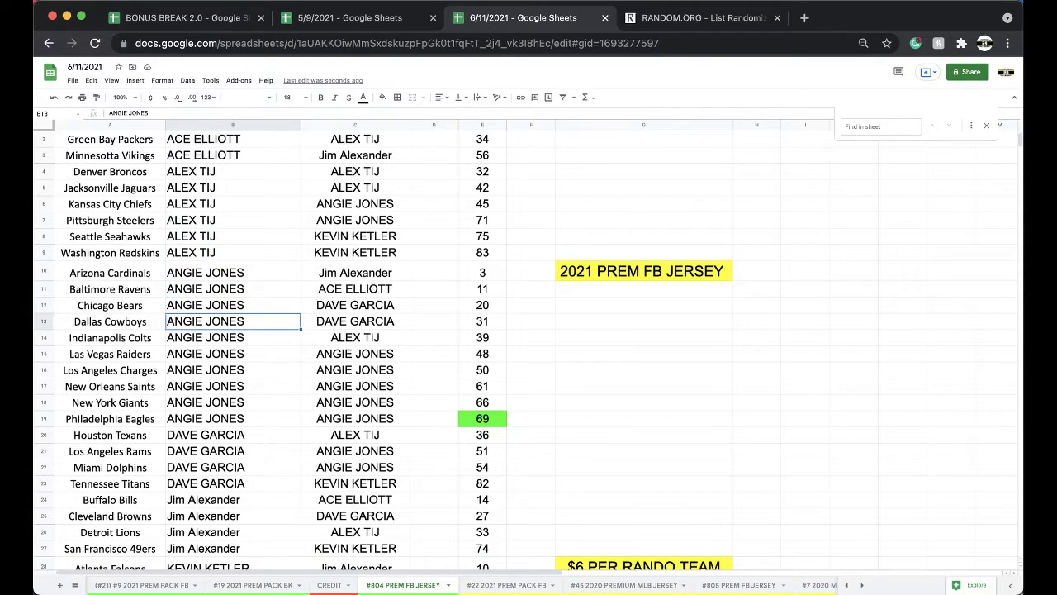
key(Down)
key(Down)
key(Down)
key(Down)
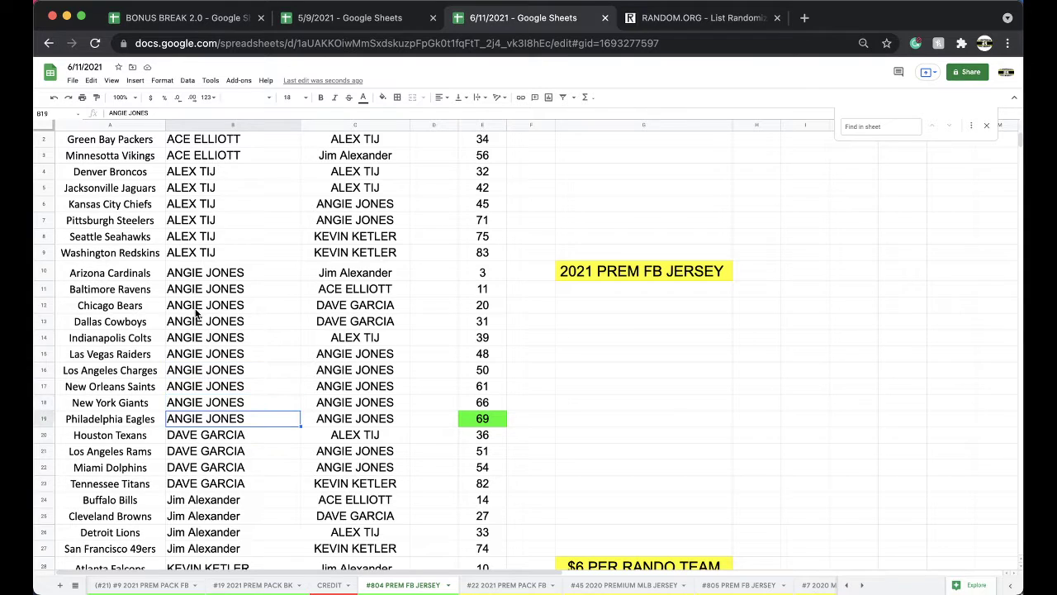
scroll(196, 323, down, 2)
key(Left)
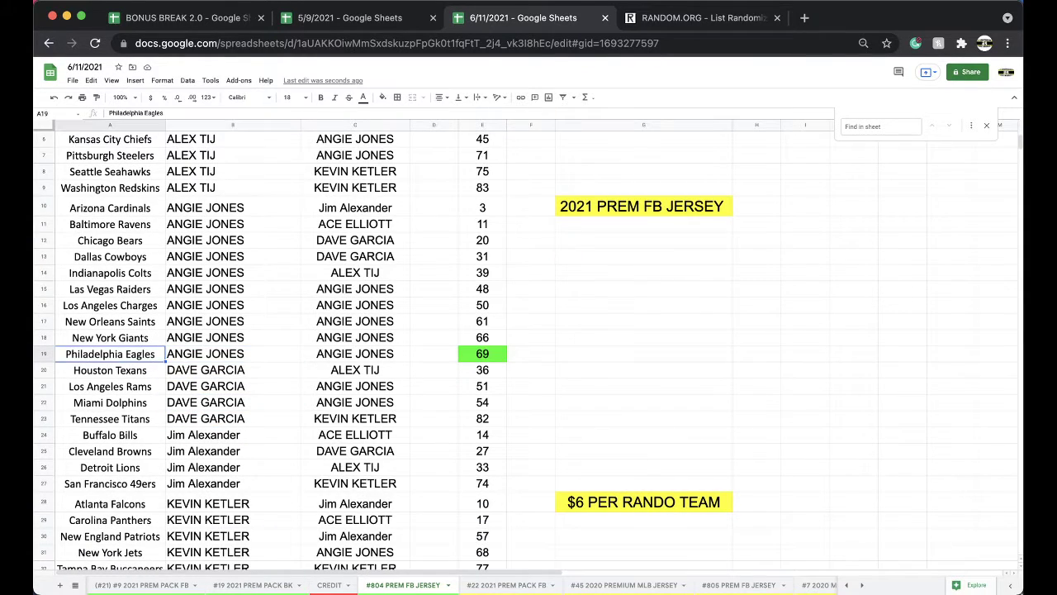
scroll(239, 380, down, 3)
drag(211, 341, 201, 371)
scroll(201, 372, down, 2)
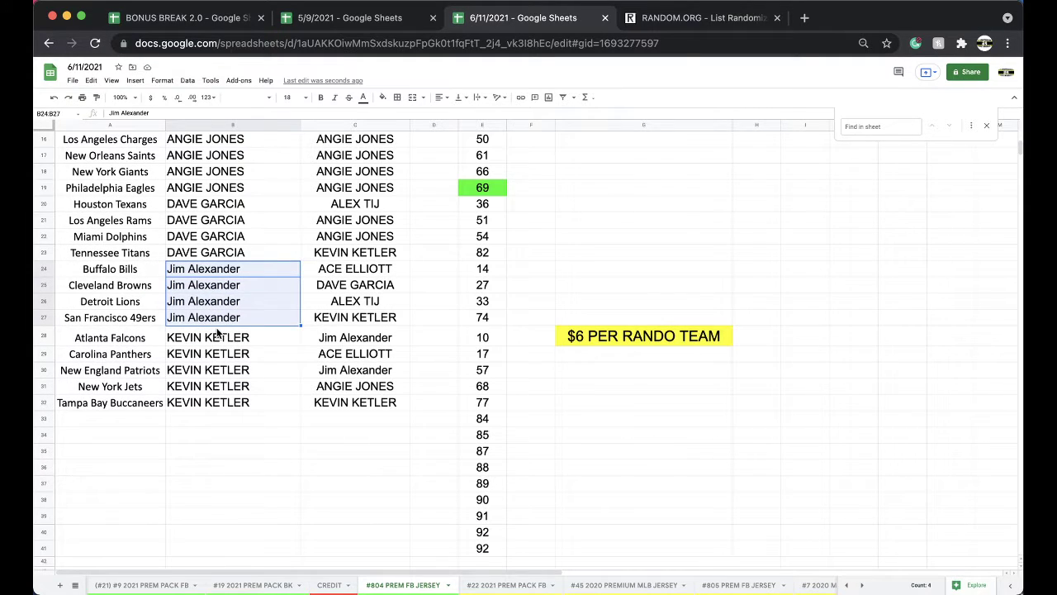
scroll(218, 332, up, 6)
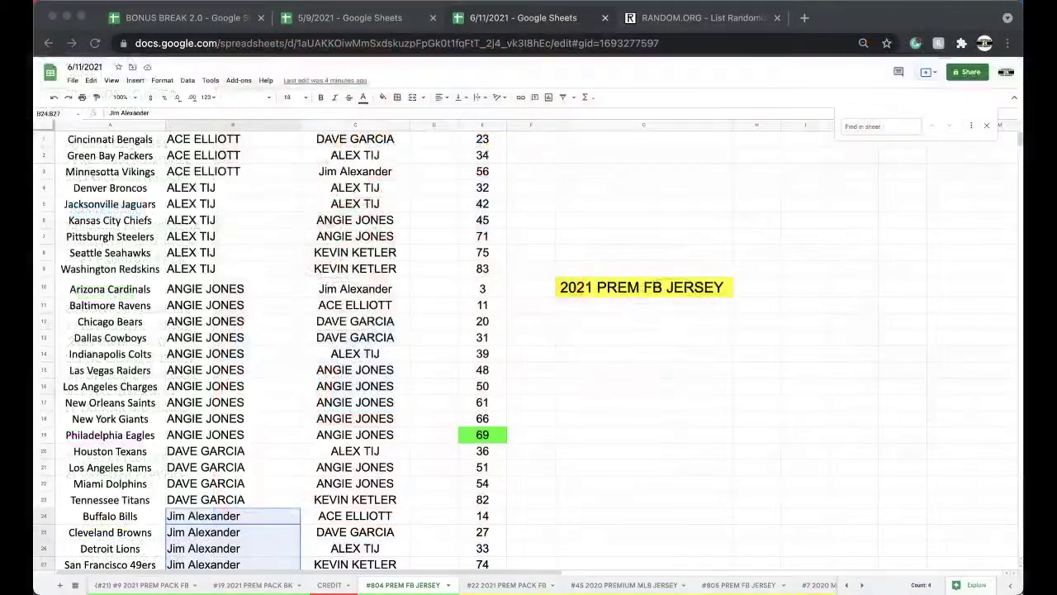
Step: Fill the participant name beside New York Giants in column B with blue
click(203, 421)
click(382, 99)
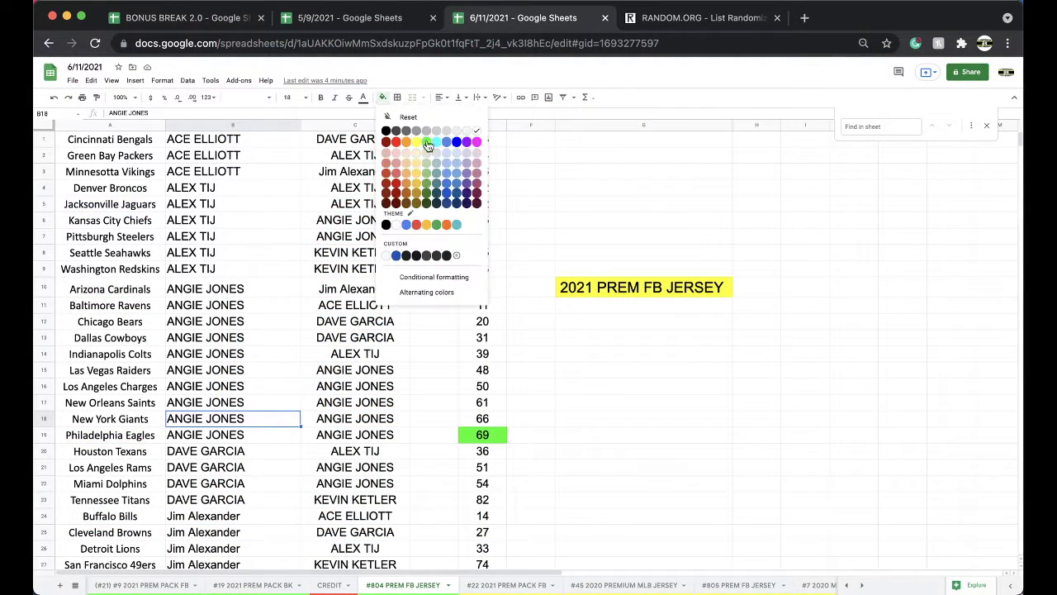
click(445, 143)
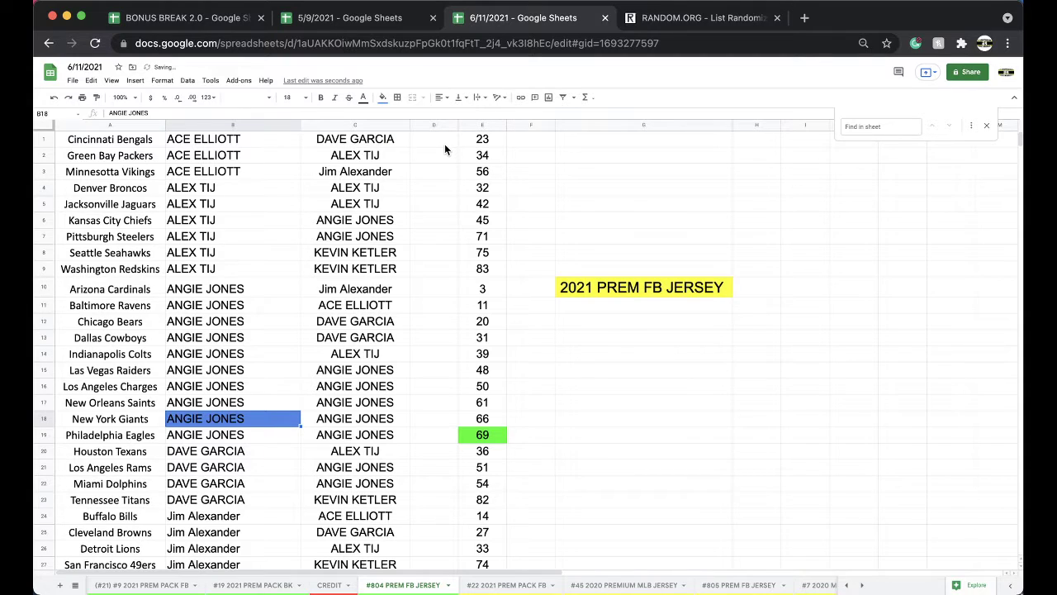
Step: Sort the sheet by team name in column A, A to Z
click(138, 124)
click(187, 80)
click(236, 97)
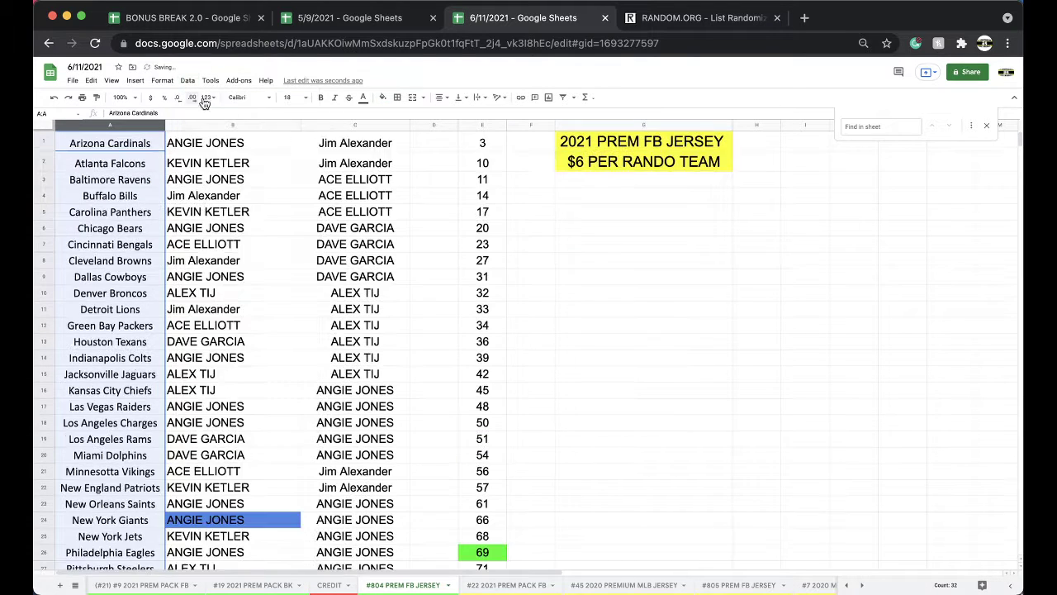
Step: Copy the participant names in column C into a fresh RANDOM.ORG List Randomizer form
click(331, 124)
scroll(496, 289, down, 5)
scroll(495, 289, up, 5)
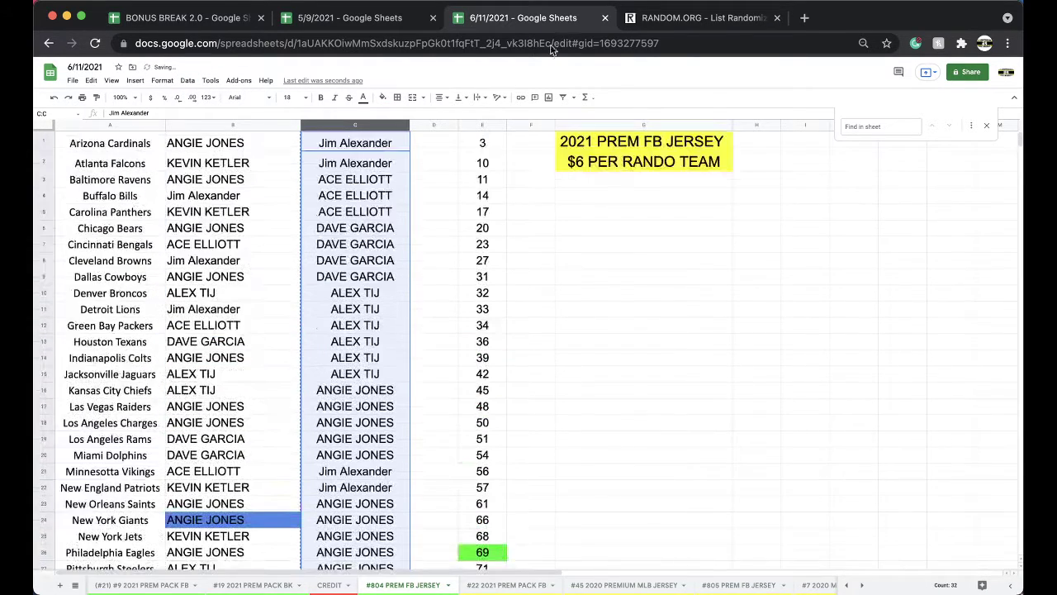
click(667, 17)
click(633, 43)
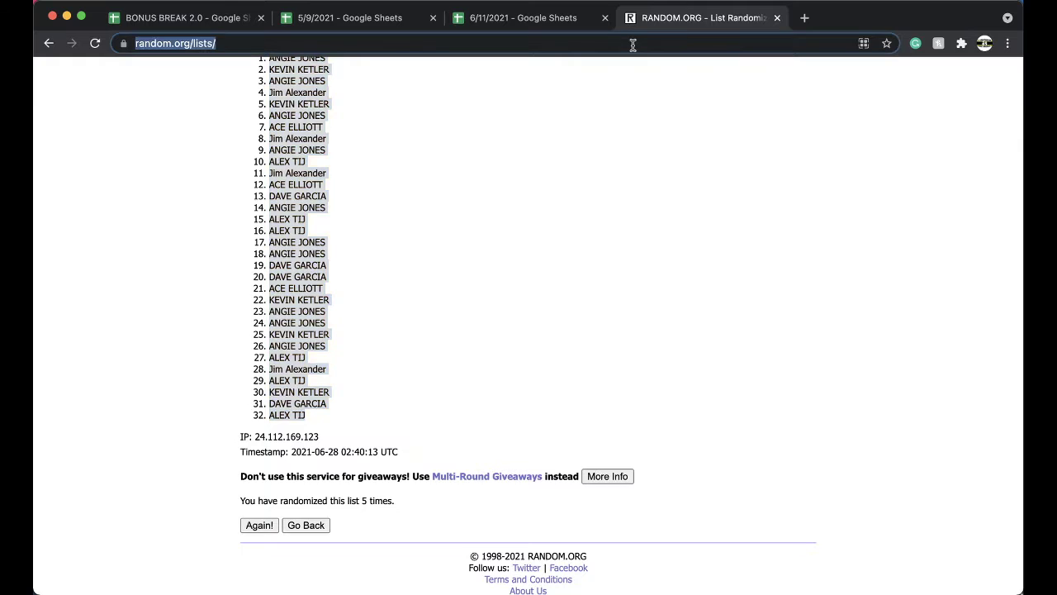
key(Return)
click(330, 342)
Step: Randomize the participant list five times
click(262, 504)
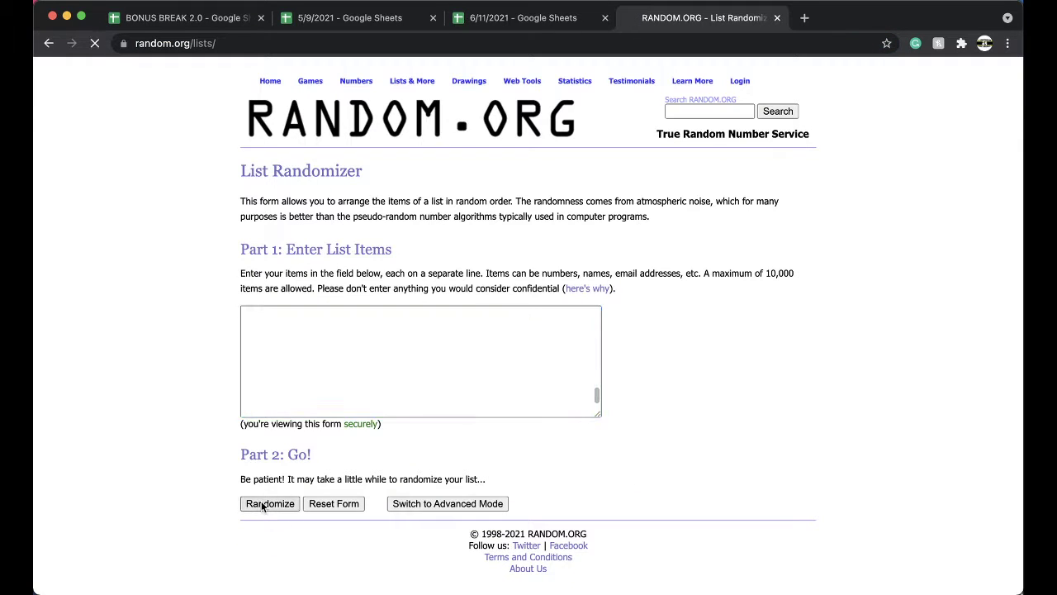
click(261, 502)
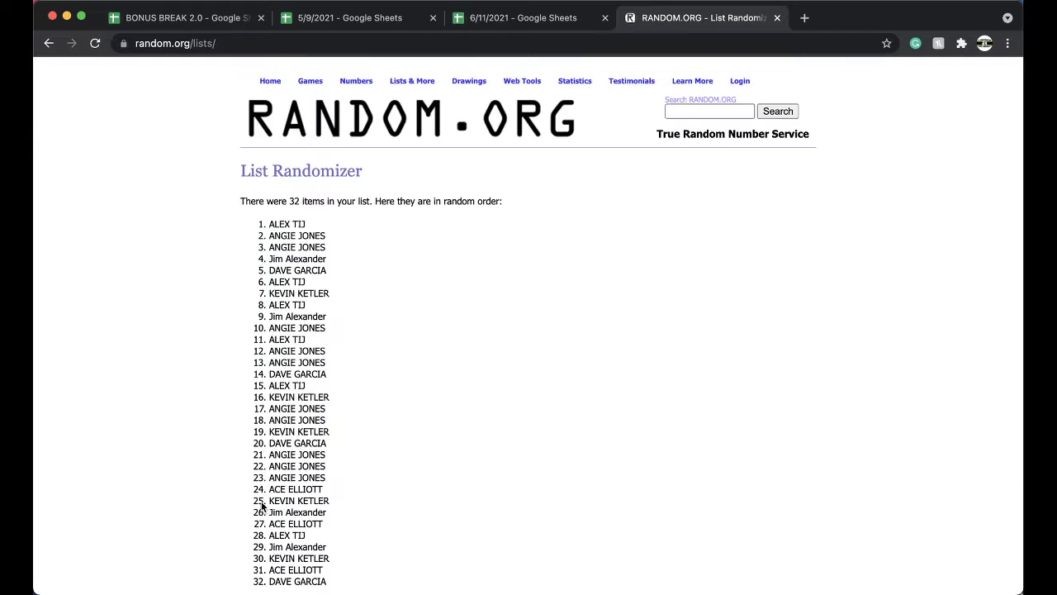
click(261, 501)
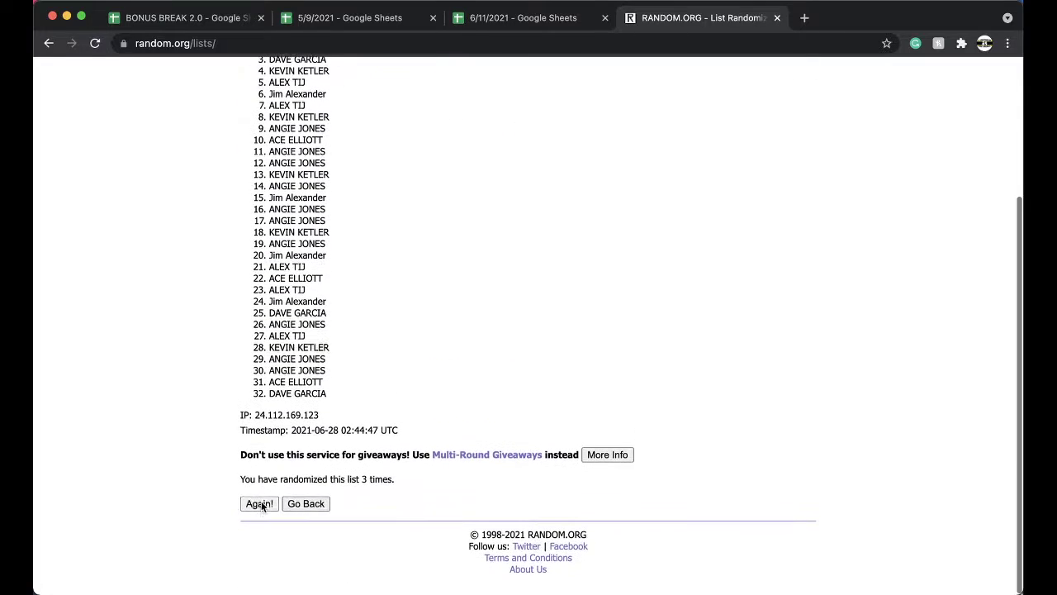
click(259, 504)
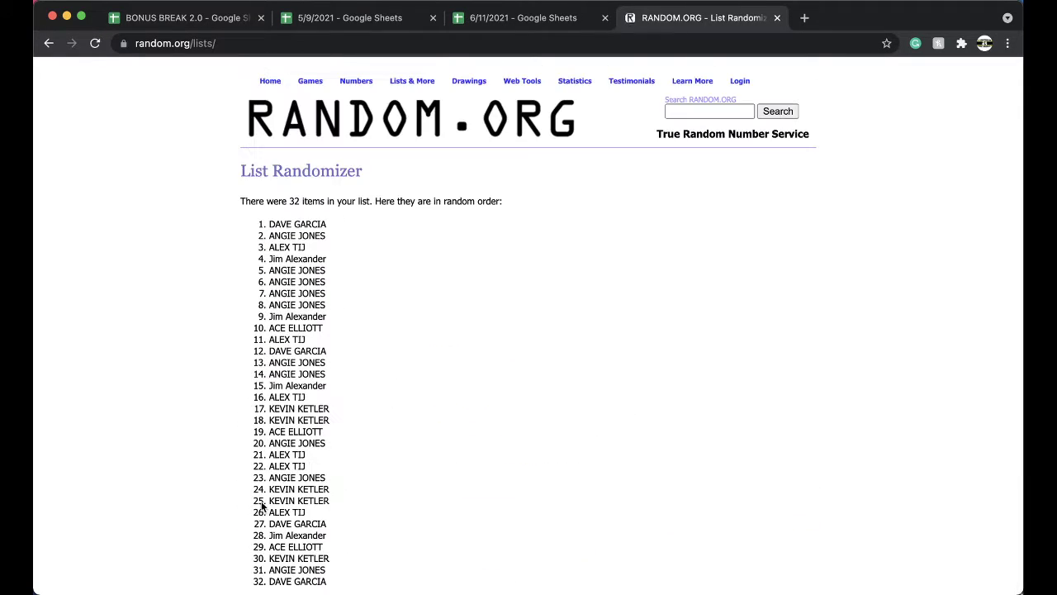
Step: Copy the first name in the randomized list into cell G14 of the 6/11/2021 spreadsheet's #804 PREM FB JERSEY sheet
triple_click(318, 223)
key(ctrl+c)
scroll(318, 224, down, 3)
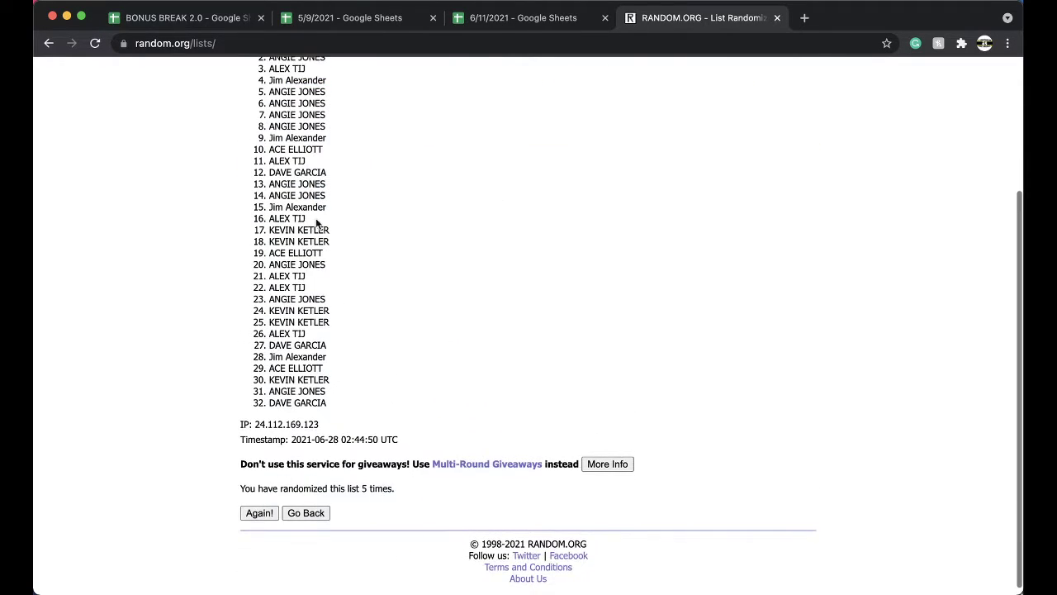
click(521, 20)
click(615, 355)
key(ctrl+v)
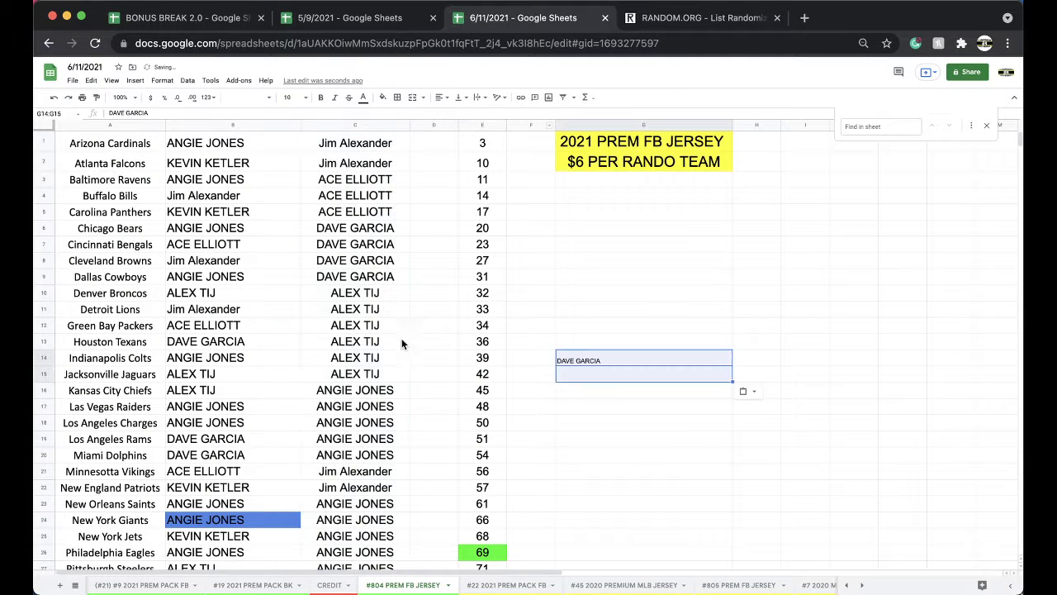
Step: Copy the participant name from C18 into cell G15, below the randomizer winner
click(377, 422)
key(ctrl+c)
click(620, 373)
key(ctrl+v)
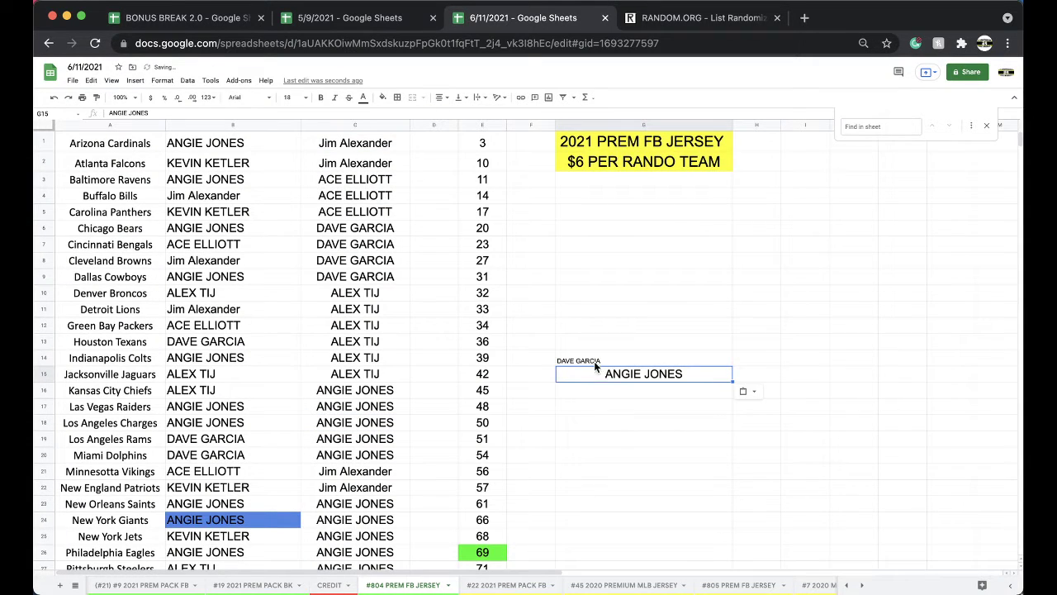
Step: Cut the two winner names from G14:G15 and move the #804 PREM FB JERSEY sheet ahead of CREDIT
drag(593, 361, 593, 370)
key(Delete)
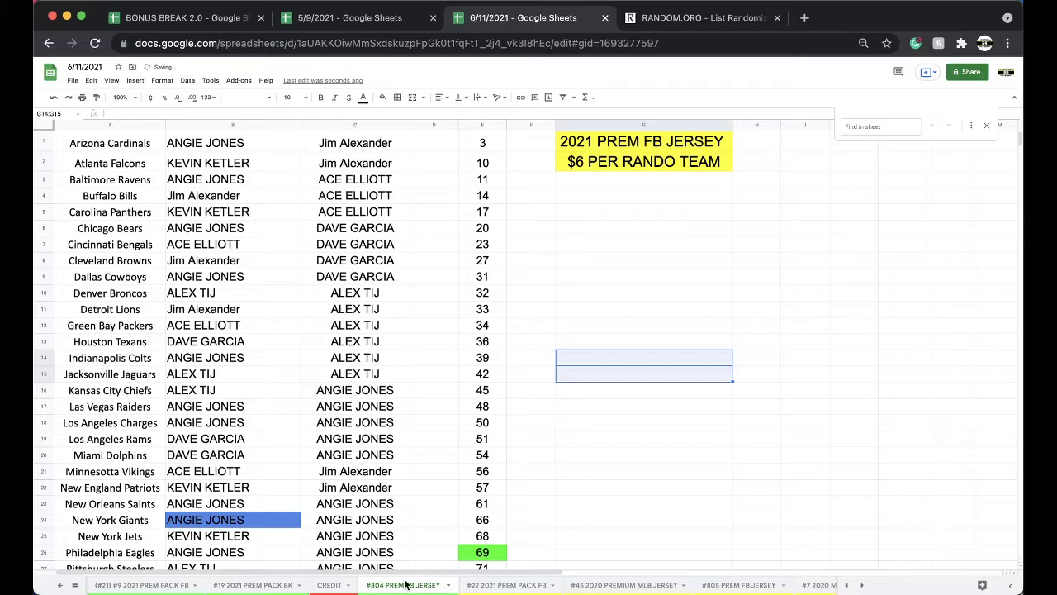
drag(380, 587, 343, 586)
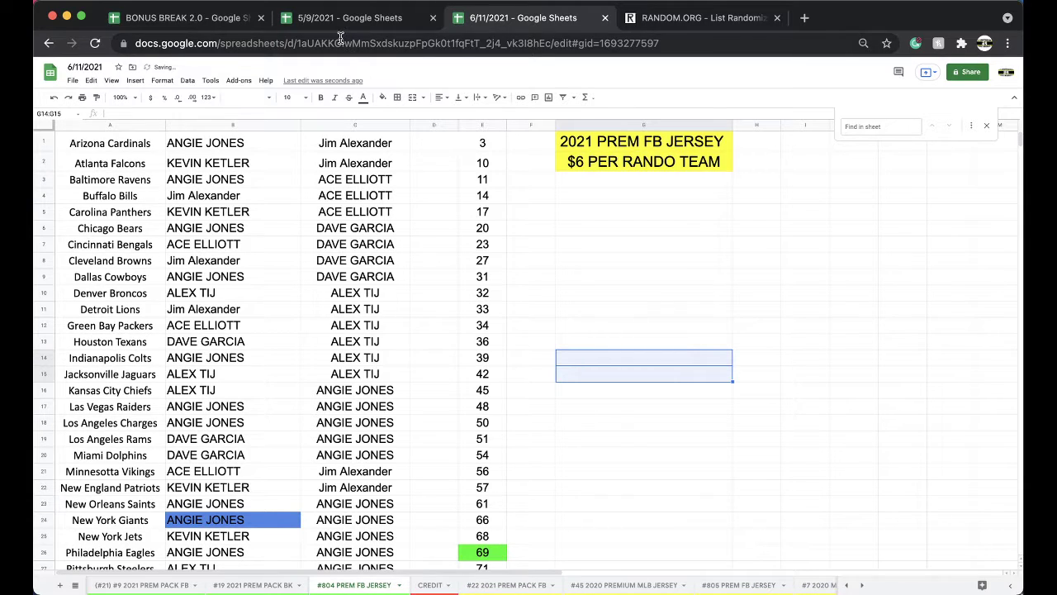
Step: Paste the two winner names as values only into C2:C3 of the #289 BONUS FOOTBALL sheet in BONUS BREAK 2.0
click(239, 20)
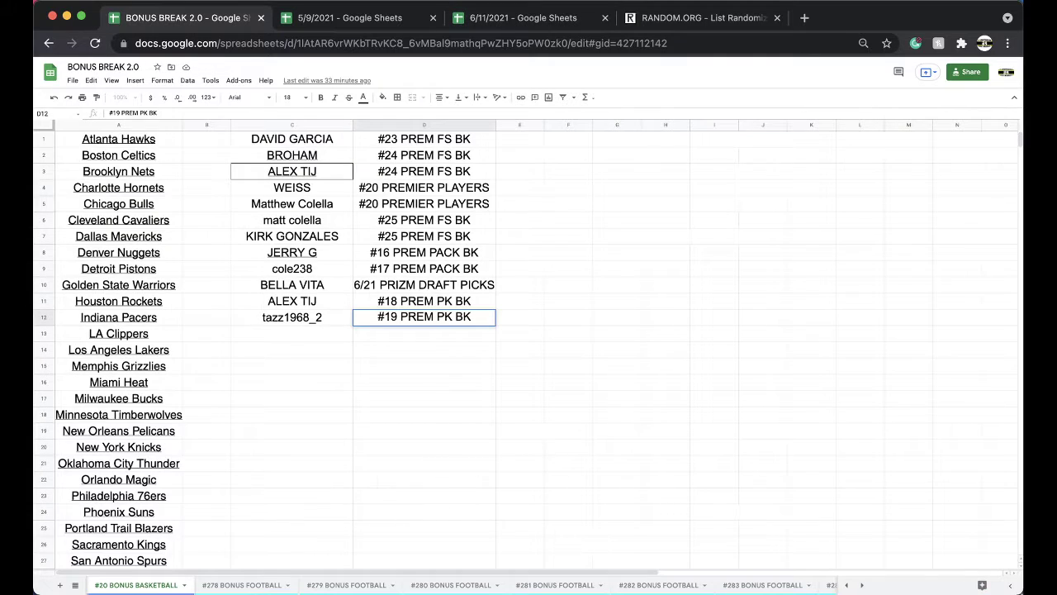
scroll(604, 585, right, 5)
click(773, 585)
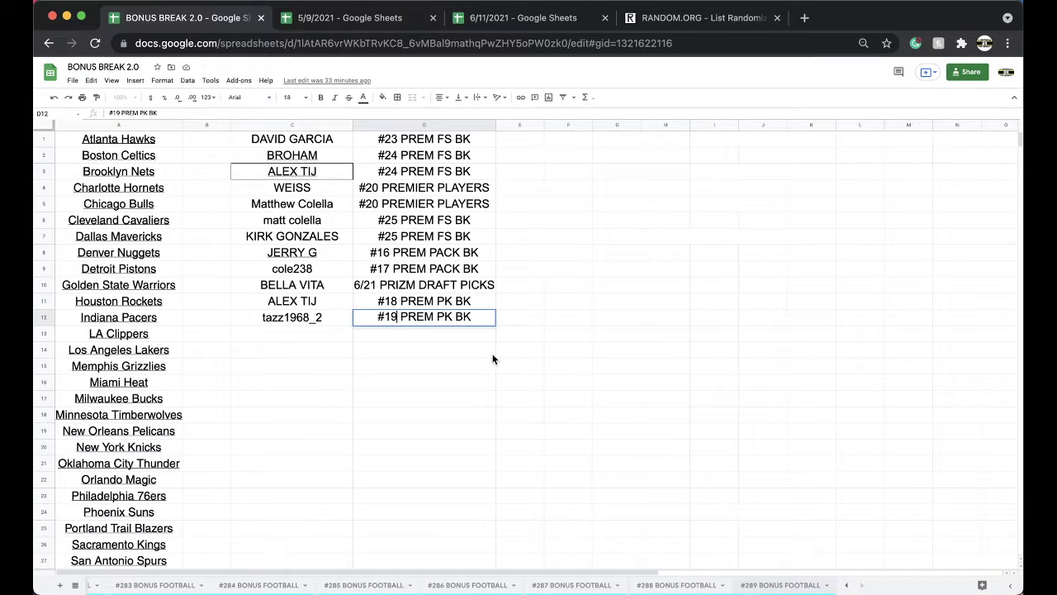
click(419, 157)
key(ctrl+v)
click(495, 188)
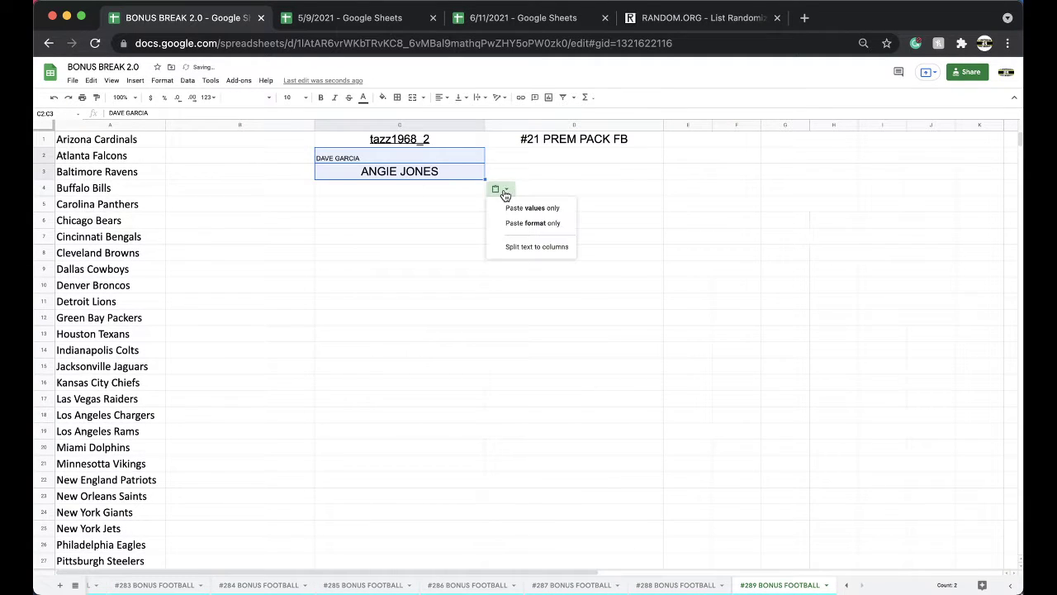
Step: Enter "#804 PREM FB JERSEY" in D2 and copy it to D3, beside the two pasted winner names
click(502, 156)
text(#80)
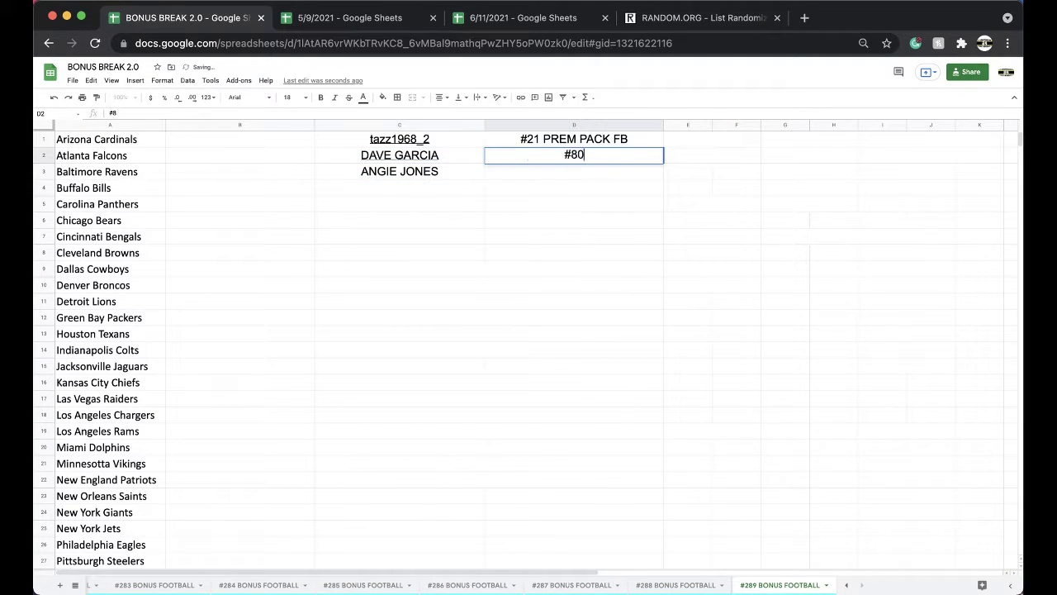
text(4 PREM FB JERSEY)
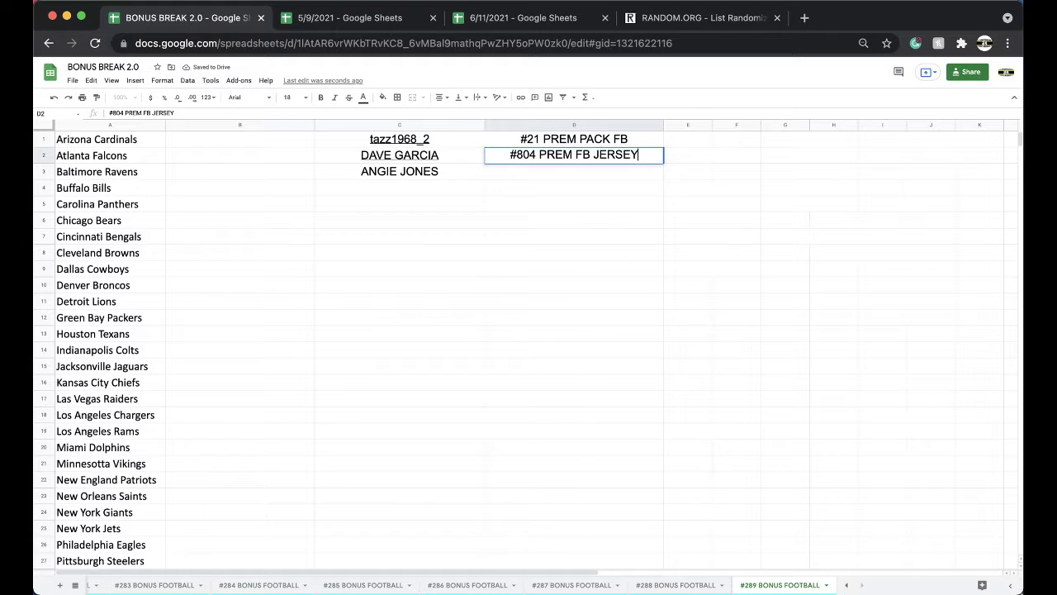
click(519, 169)
click(517, 156)
key(ctrl+c)
click(518, 171)
key(ctrl+v)
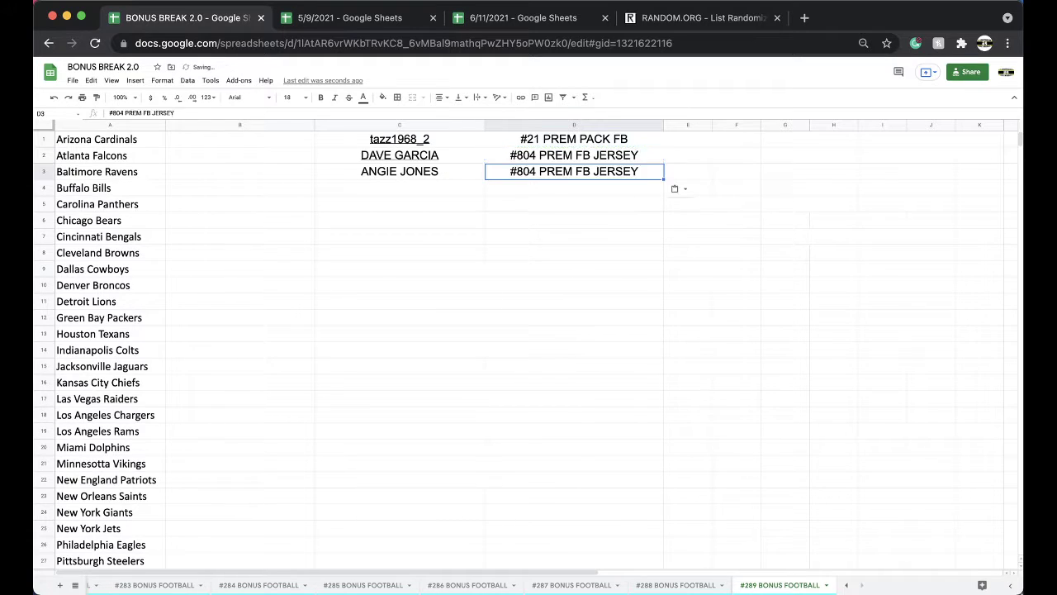
Step: Open the #22 2021 PREM PACK FB sheet in the 6/11/2021 spreadsheet
click(552, 13)
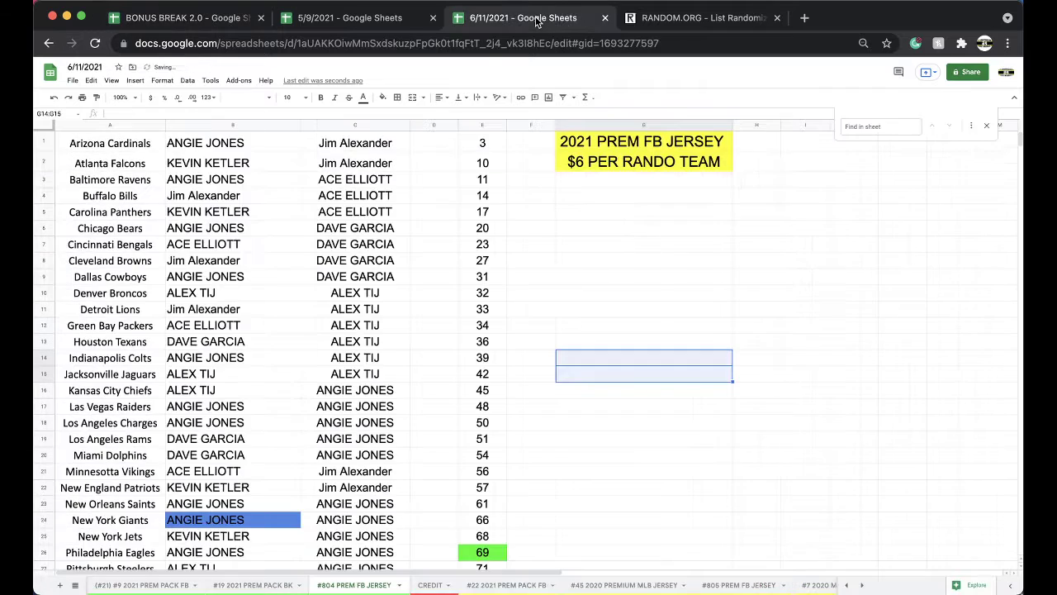
click(519, 585)
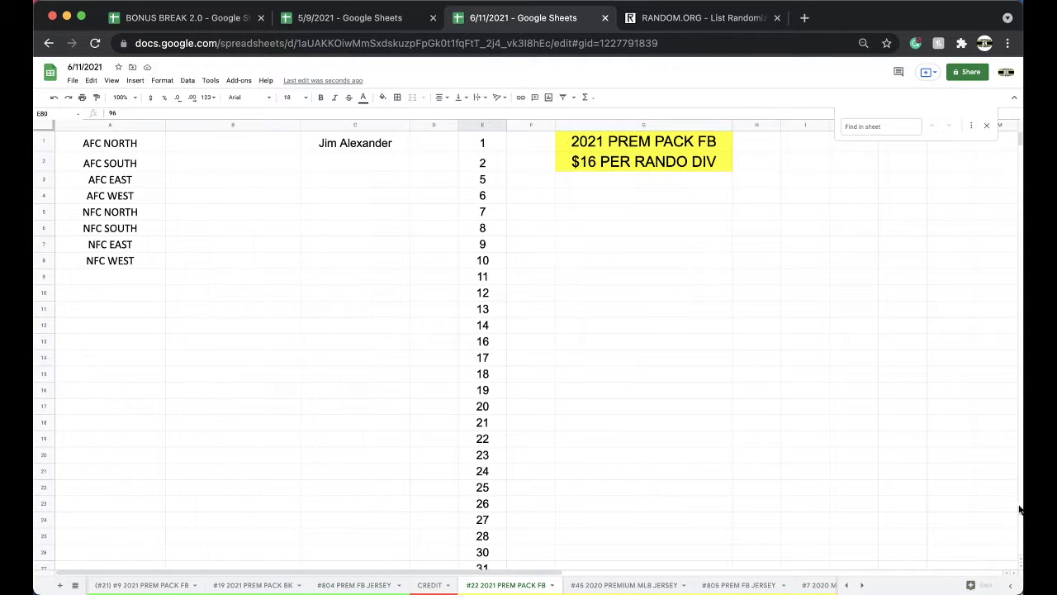